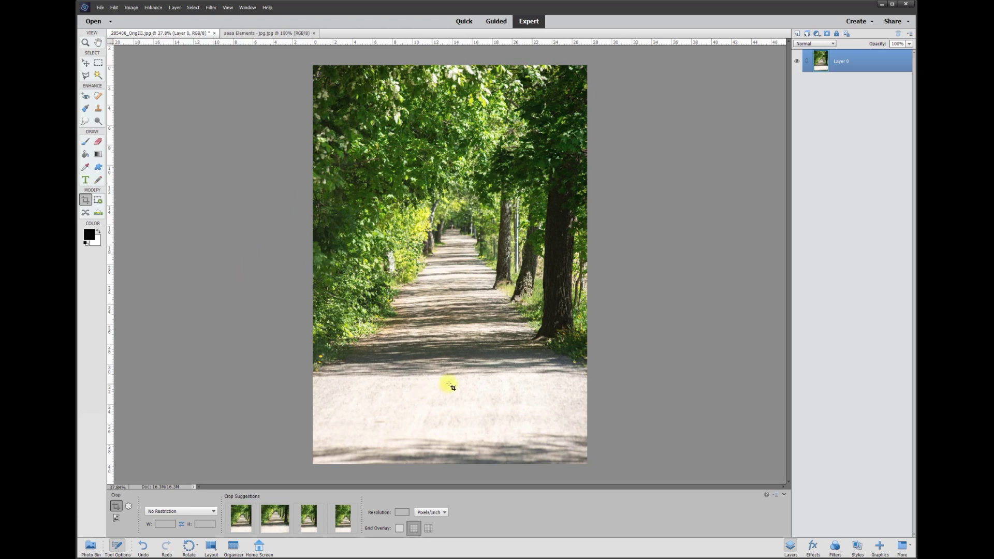
# - Examine the far end of the tree-lined path up close and compare it with the whole photo
pyautogui.click(86, 63)
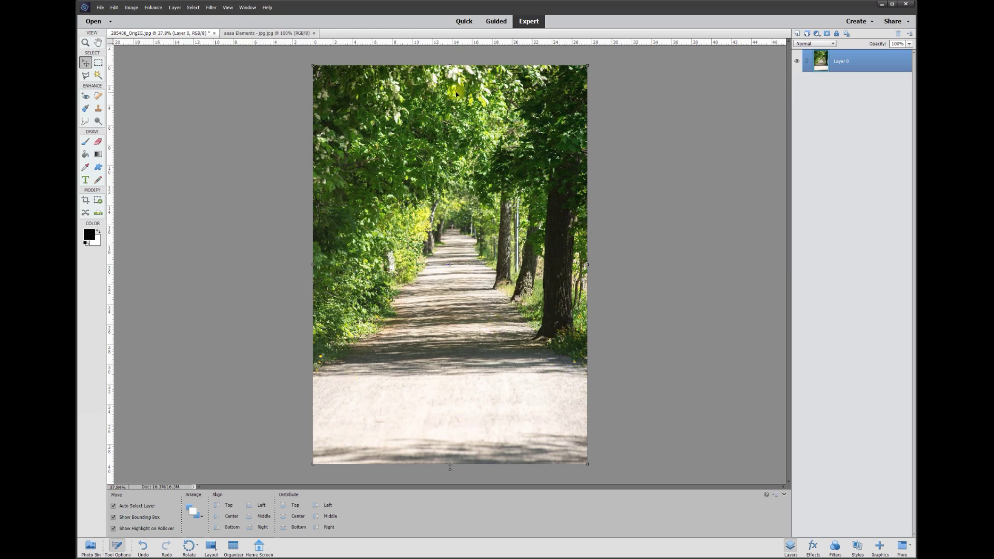
pyautogui.scroll(3, 458, 235)
pyautogui.scroll(2, 458, 235)
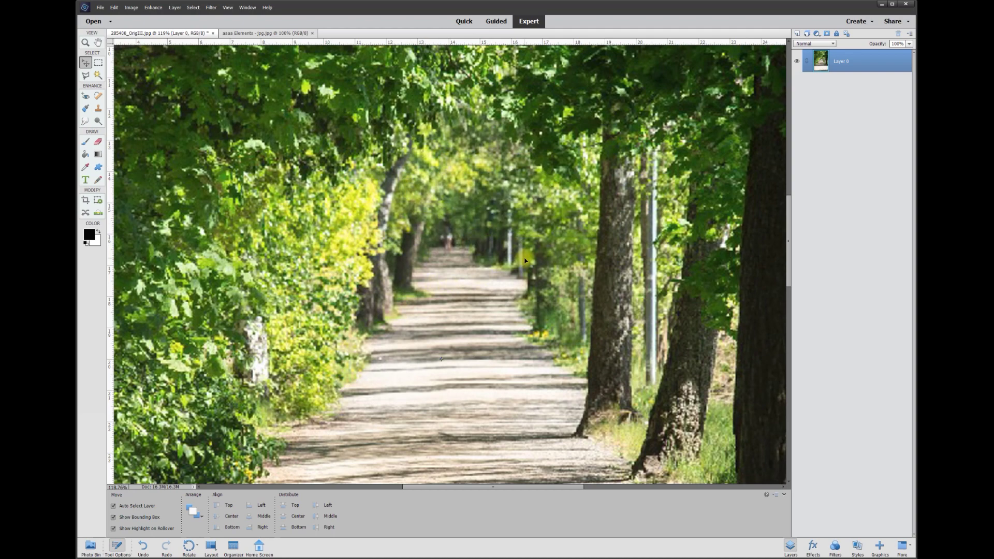
pyautogui.scroll(-1, 442, 262)
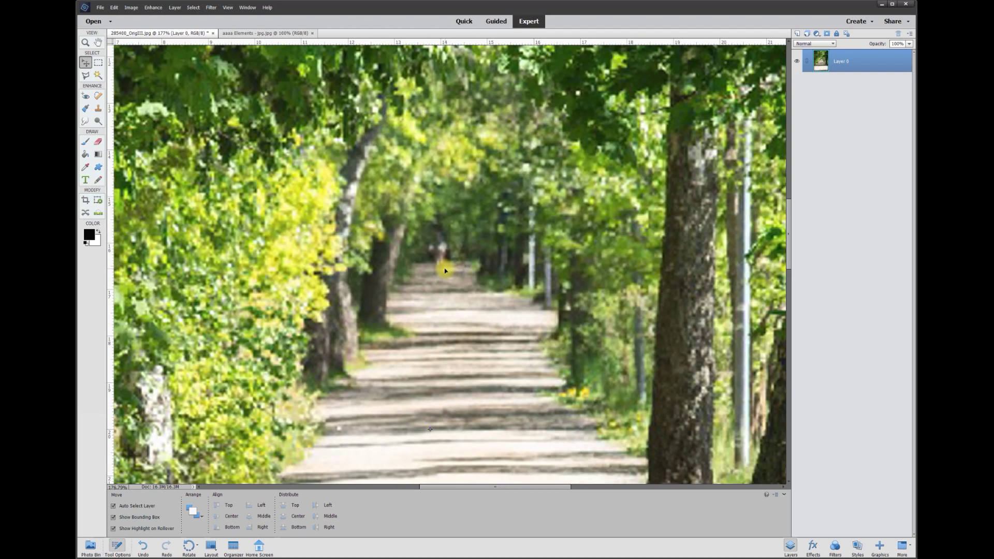
pyautogui.scroll(-2, 437, 264)
pyautogui.scroll(-1, 419, 272)
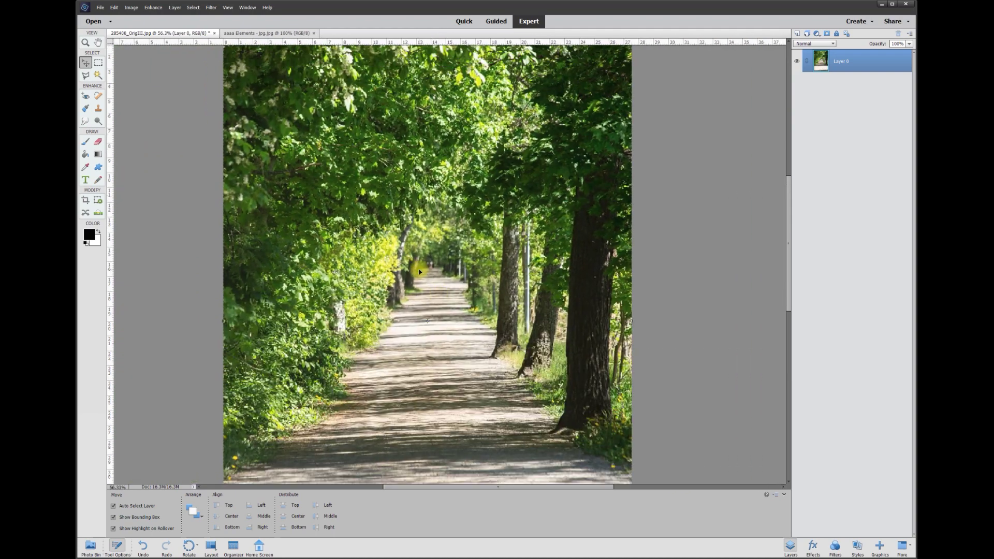
pyautogui.scroll(-1, 420, 272)
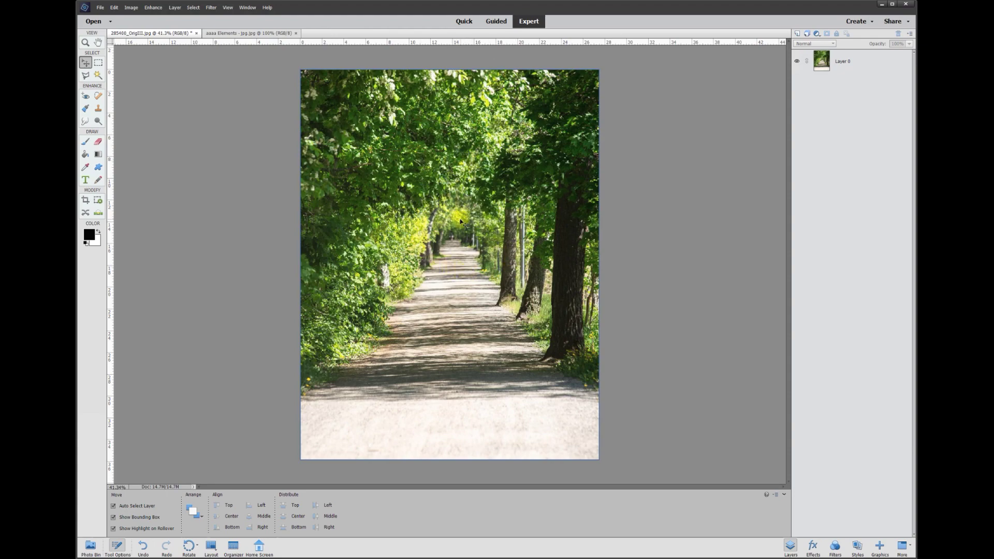
pyautogui.scroll(4, 460, 222)
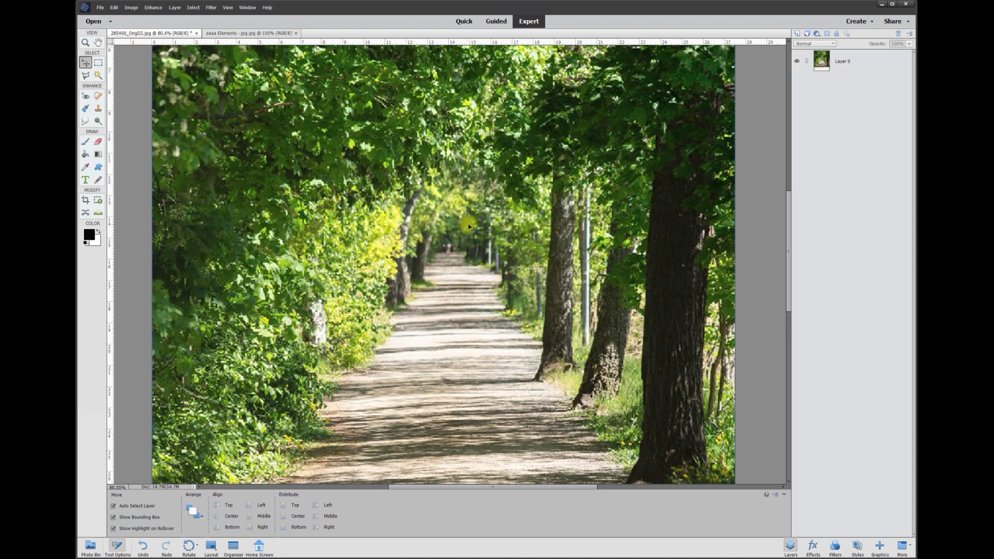
pyautogui.scroll(-4, 477, 223)
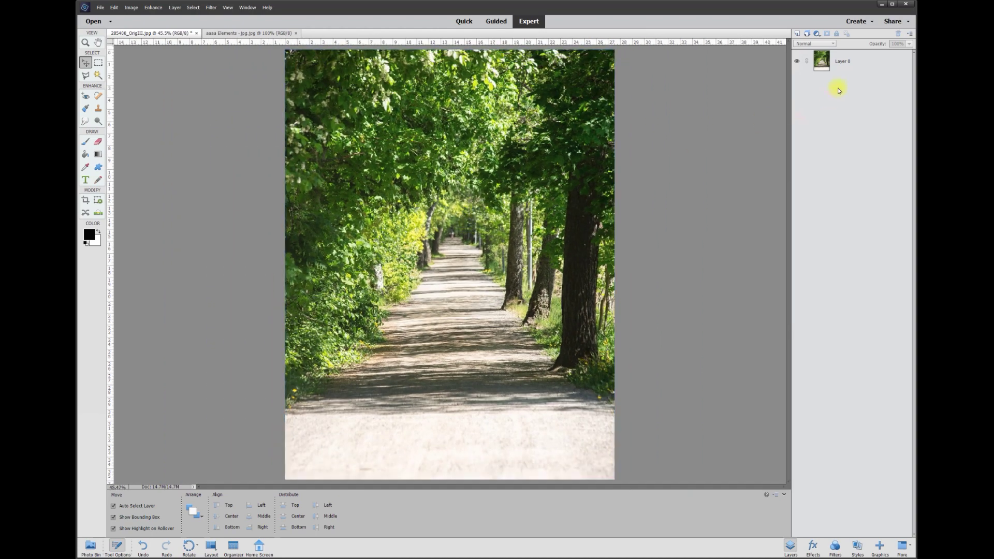
# - Duplicate Layer 0 and duplicate the resulting copy, keeping the suggested names, to stack three identical layers
pyautogui.rightClick(843, 63)
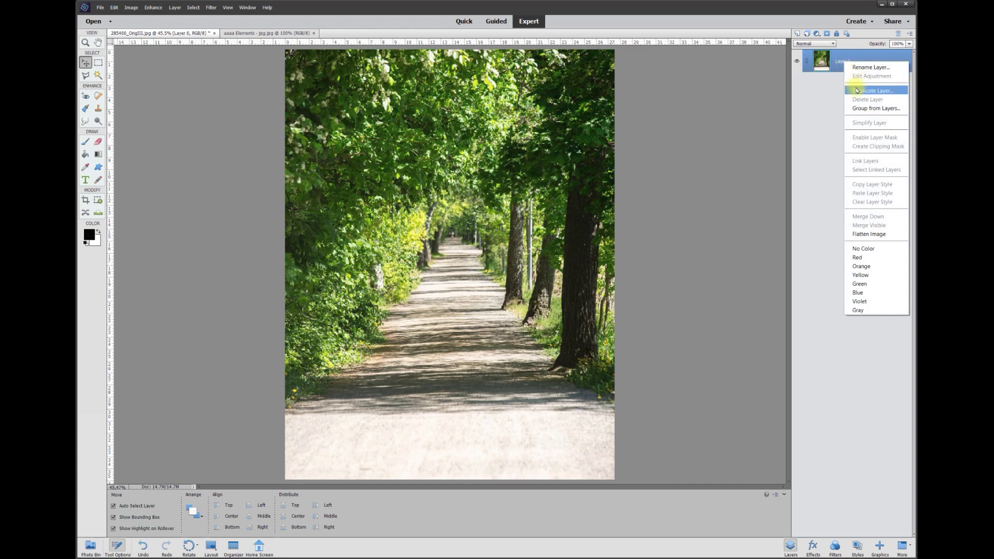
pyautogui.click(872, 91)
pyautogui.click(557, 120)
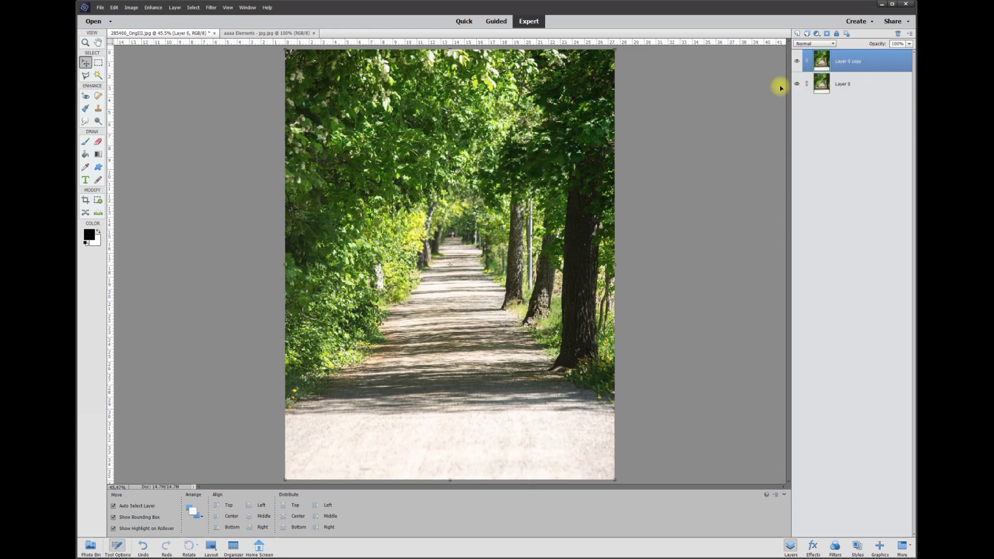
pyautogui.rightClick(841, 65)
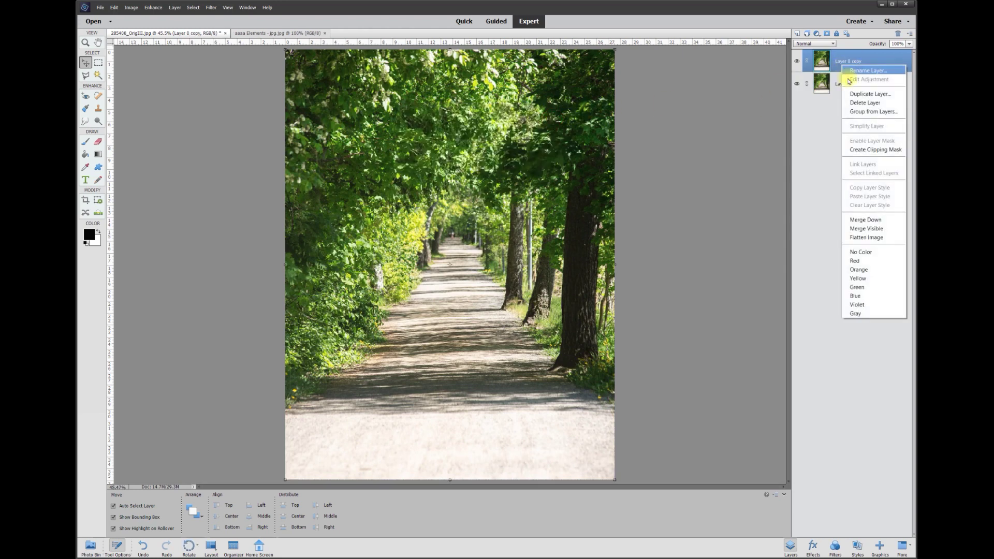
pyautogui.click(864, 94)
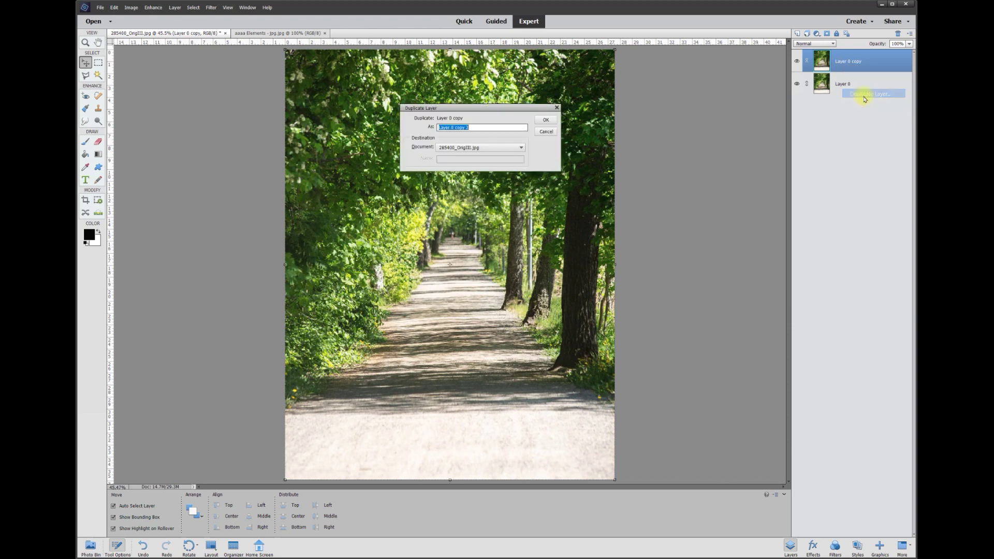
pyautogui.click(541, 120)
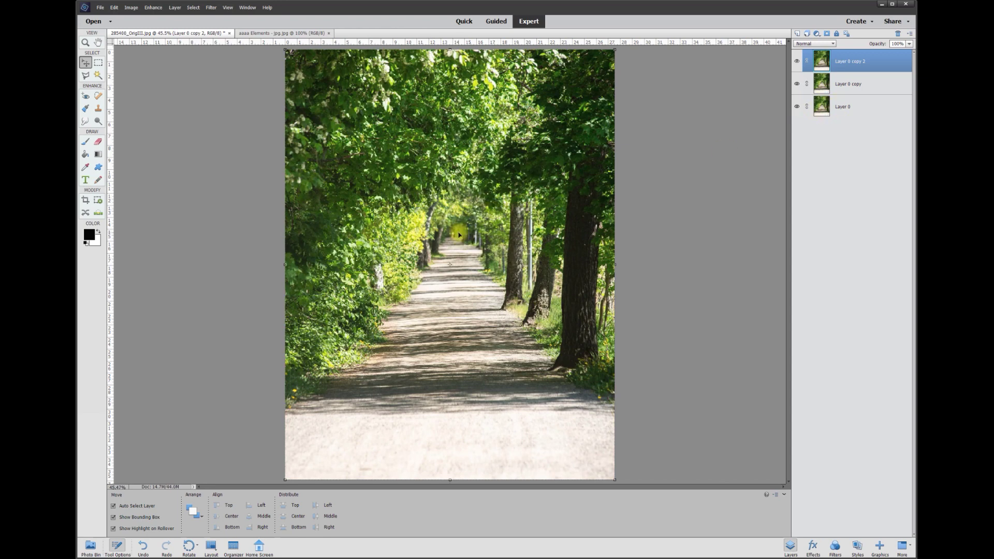
# - Hide Layer 0 copy and Layer 0, leaving only Layer 0 copy 2 showing
pyautogui.click(797, 86)
pyautogui.click(797, 61)
pyautogui.click(797, 61)
# - Using a 100 px Eraser on Layer 0 copy 2, outline the distant path and trees and extend the cut up between the crowns to the photo's top edge
pyautogui.click(98, 141)
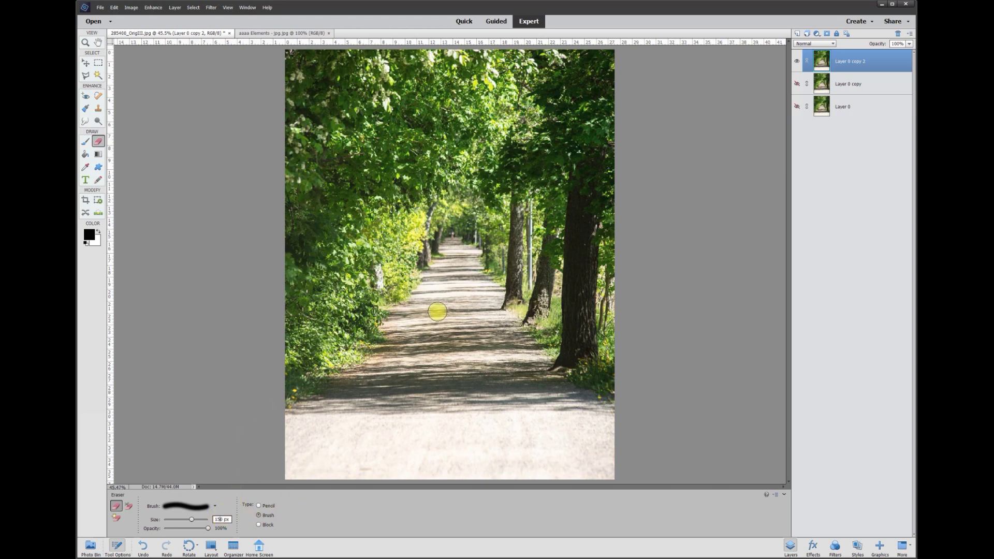
pyautogui.moveTo(377, 276); pyautogui.dragTo(371, 291)
pyautogui.moveTo(412, 228)
pyautogui.mouseDown()
pyautogui.moveTo(384, 238)
pyautogui.moveTo(351, 275)
pyautogui.moveTo(312, 269)
pyautogui.mouseUp()
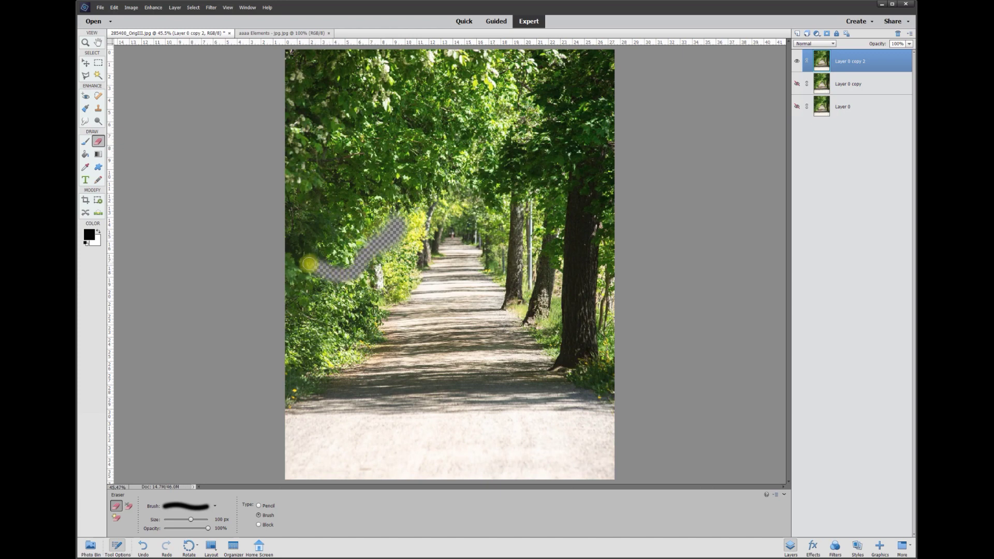
pyautogui.moveTo(316, 290)
pyautogui.mouseDown()
pyautogui.moveTo(331, 319)
pyautogui.moveTo(366, 336)
pyautogui.mouseUp()
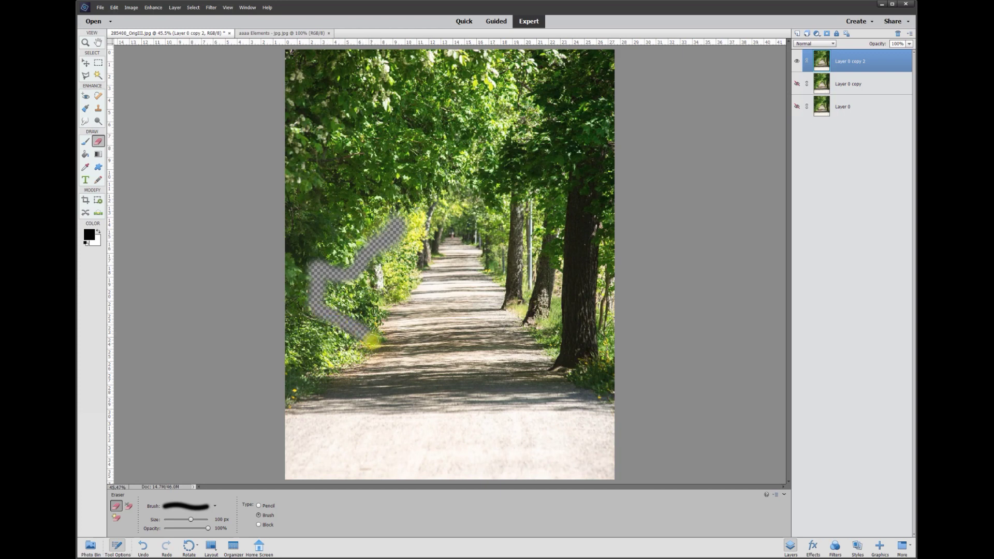
pyautogui.moveTo(375, 340)
pyautogui.mouseDown()
pyautogui.moveTo(550, 337)
pyautogui.moveTo(556, 278)
pyautogui.moveTo(529, 201)
pyautogui.moveTo(499, 214)
pyautogui.moveTo(463, 171)
pyautogui.moveTo(486, 161)
pyautogui.moveTo(503, 125)
pyautogui.mouseUp()
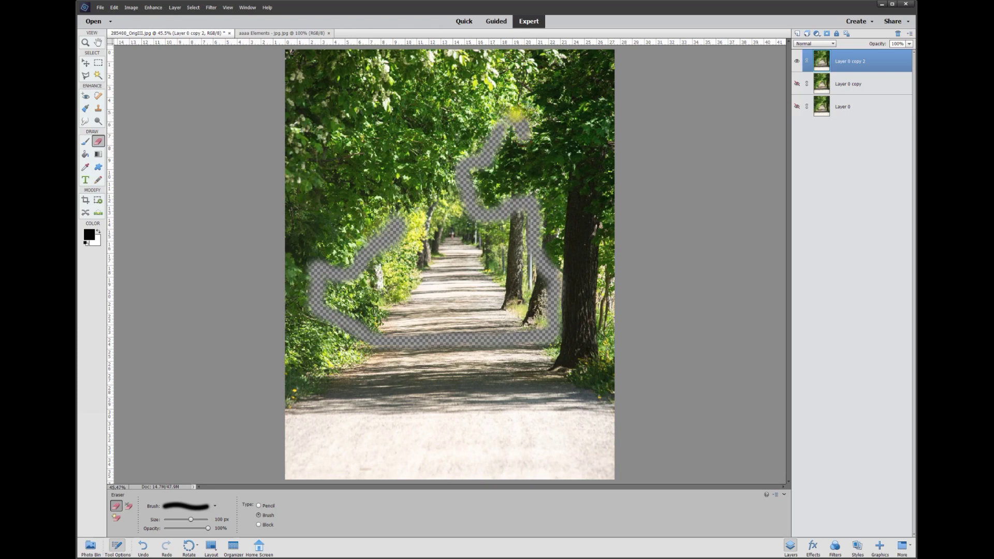
pyautogui.moveTo(505, 117); pyautogui.dragTo(532, 117)
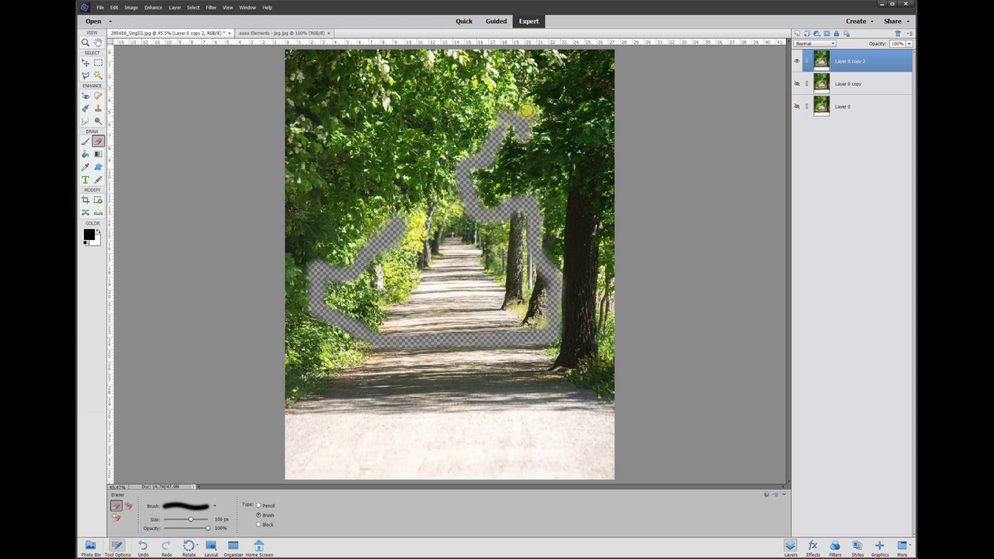
pyautogui.moveTo(519, 95)
pyautogui.mouseDown()
pyautogui.moveTo(525, 72)
pyautogui.moveTo(557, 50)
pyautogui.mouseUp()
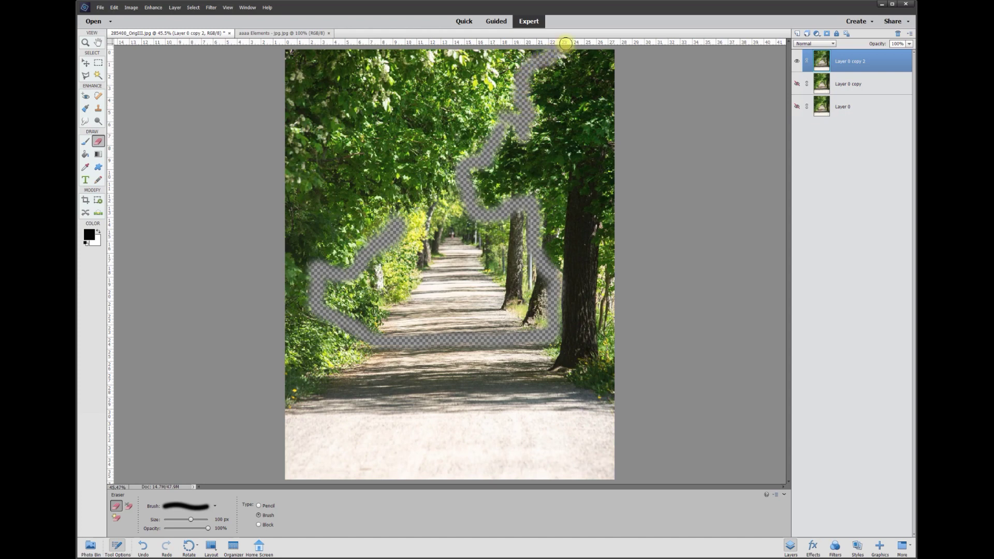
pyautogui.moveTo(495, 49)
pyautogui.mouseDown()
pyautogui.moveTo(493, 108)
pyautogui.moveTo(469, 147)
pyautogui.moveTo(503, 119)
pyautogui.moveTo(505, 98)
pyautogui.moveTo(457, 156)
pyautogui.moveTo(449, 195)
pyautogui.moveTo(409, 221)
pyautogui.mouseUp()
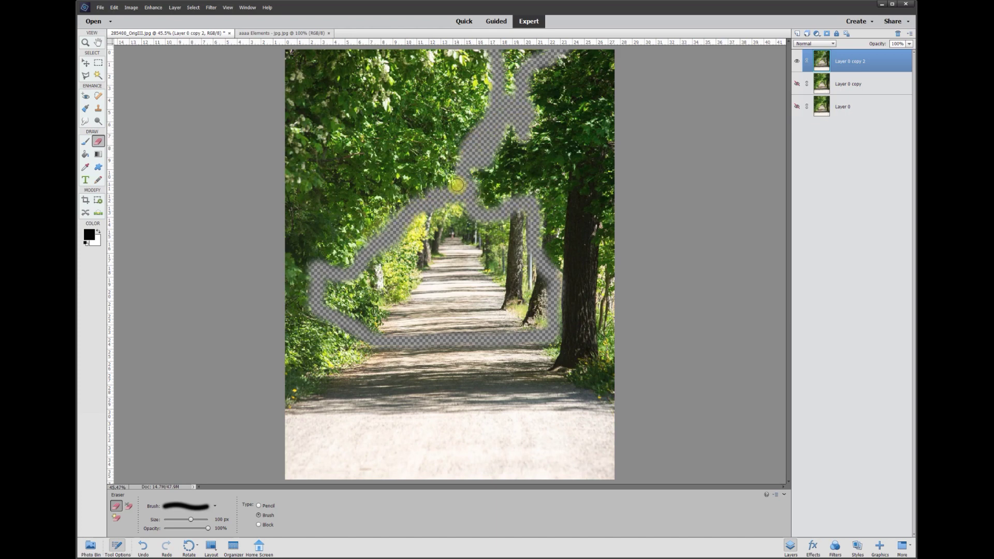
# - Select the leftover foliage between the erased strips at the photo's top edge with the Polygonal Lasso and delete it
pyautogui.click(85, 77)
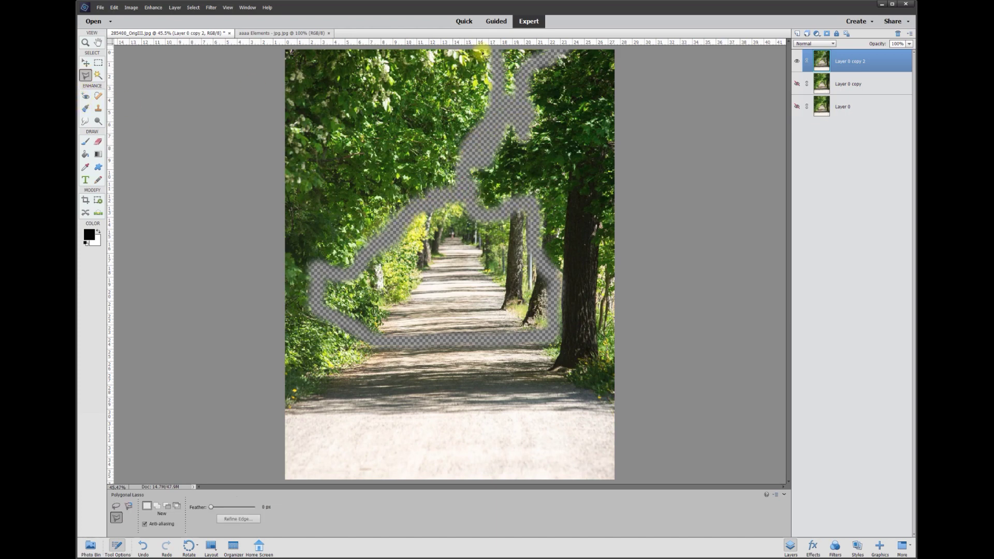
pyautogui.scroll(-2, 499, 62)
pyautogui.click(487, 77)
pyautogui.click(490, 139)
pyautogui.click(511, 136)
pyautogui.click(511, 107)
pyautogui.doubleClick(544, 77)
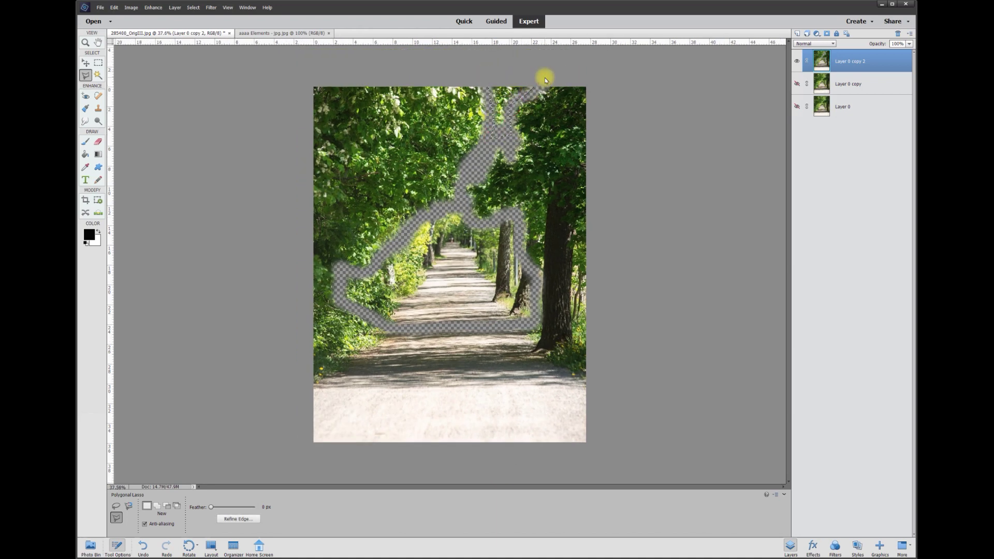
pyautogui.press('Delete')
# - Select the distant path and trees inside the erased outline with the Polygonal Lasso, delete them and clear the selection
pyautogui.click(457, 205)
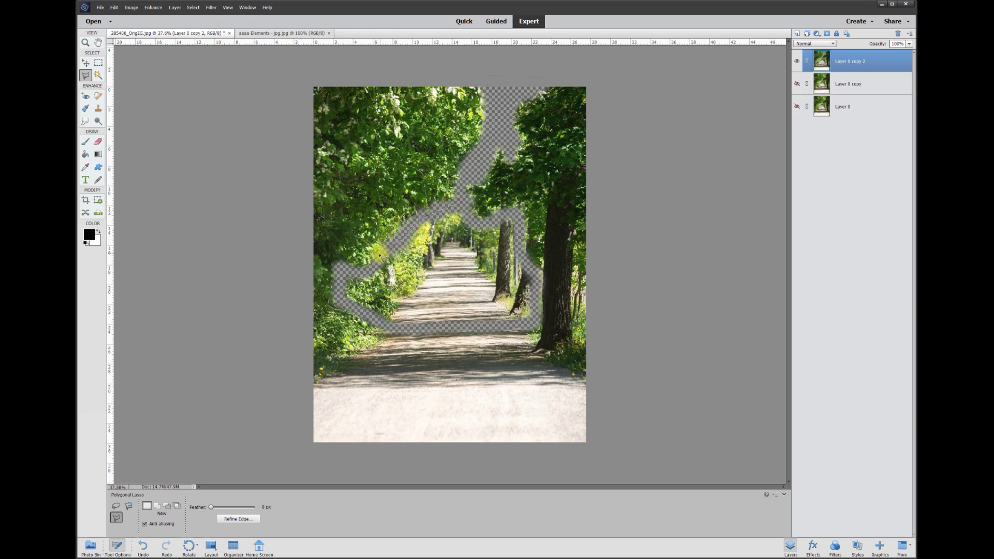
pyautogui.click(373, 268)
pyautogui.click(345, 269)
pyautogui.click(346, 309)
pyautogui.click(385, 327)
pyautogui.click(531, 323)
pyautogui.click(521, 214)
pyautogui.doubleClick(466, 214)
pyautogui.press('Delete')
pyautogui.scroll(-2, 477, 247)
pyautogui.scroll(4, 476, 249)
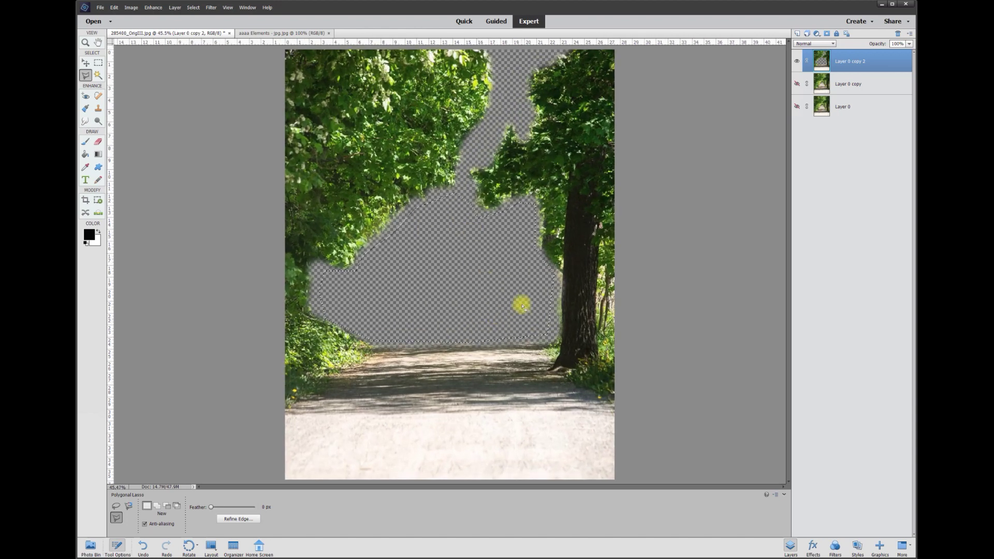
pyautogui.hotkey('ctrl', 'd')
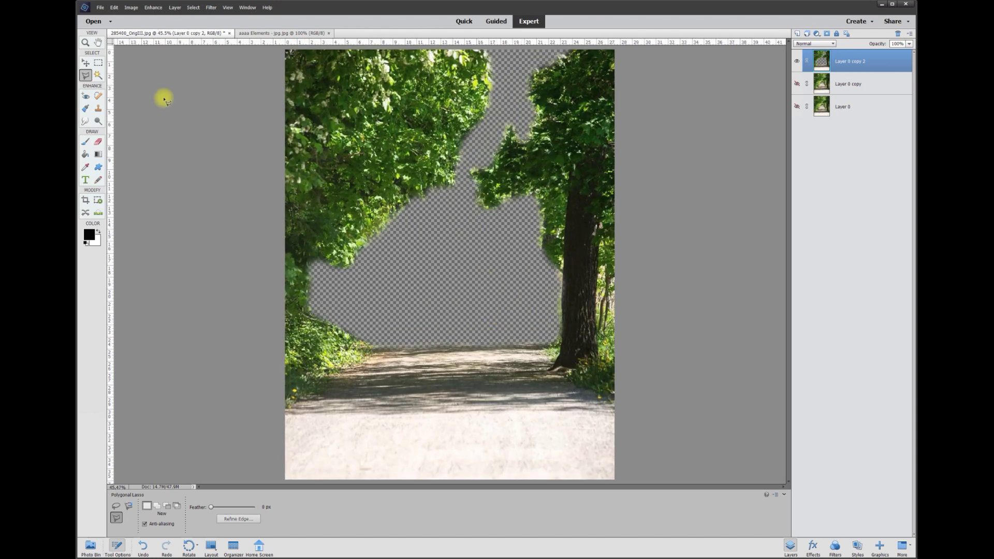
pyautogui.click(86, 63)
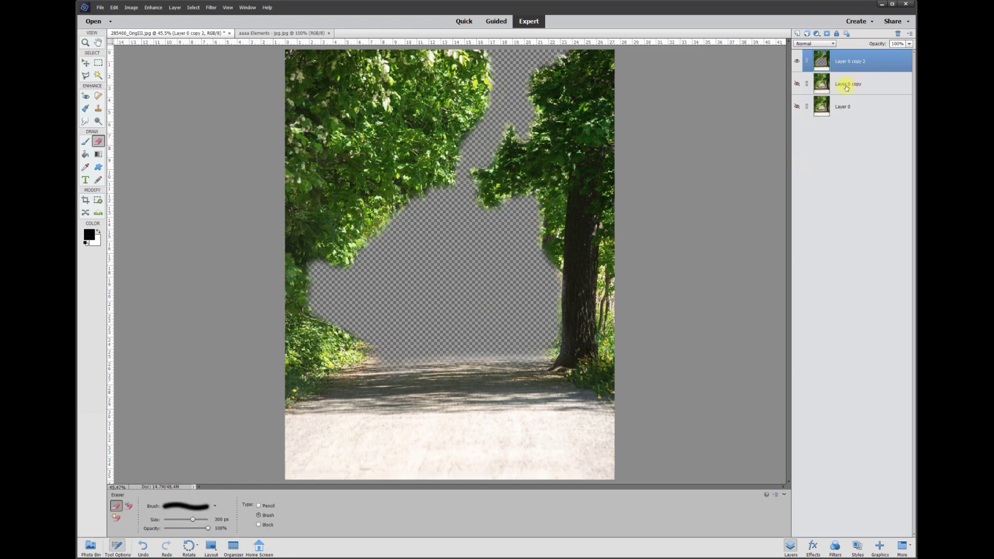
# - Compare the image with Layer 0 copy shown and hidden, leave that layer visible and make it active
pyautogui.click(798, 84)
pyautogui.click(802, 85)
pyautogui.click(801, 85)
pyautogui.click(801, 84)
pyautogui.click(800, 85)
pyautogui.click(860, 90)
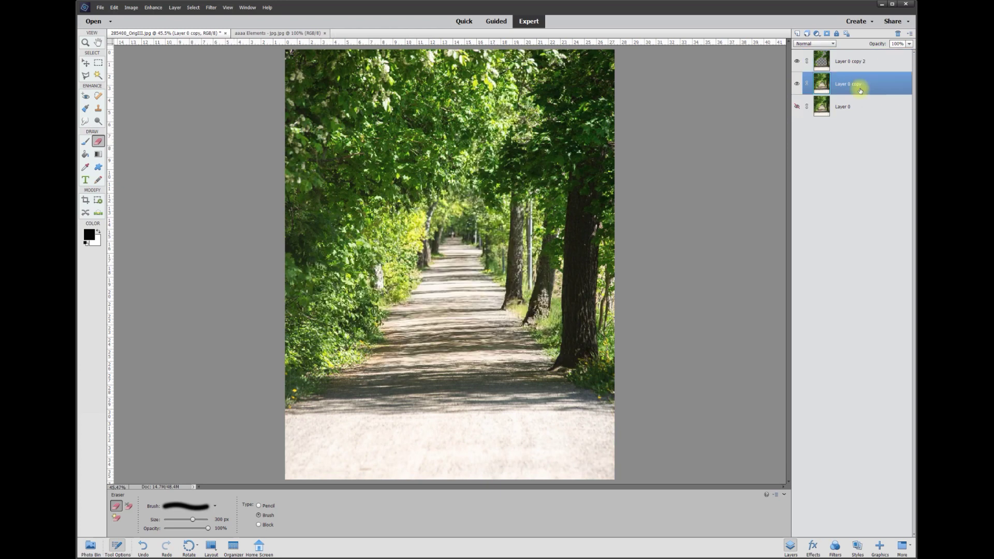
# - Apply a Gaussian Blur with a 3.0 pixel radius to Layer 0 copy, comparing the photo with and without the preview
pyautogui.click(210, 8)
pyautogui.moveTo(212, 69)
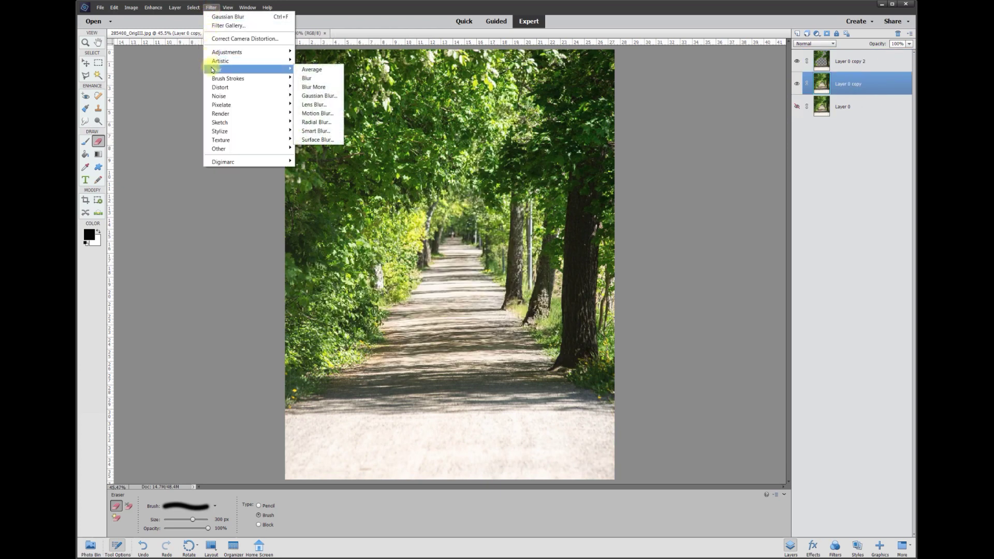
pyautogui.click(313, 97)
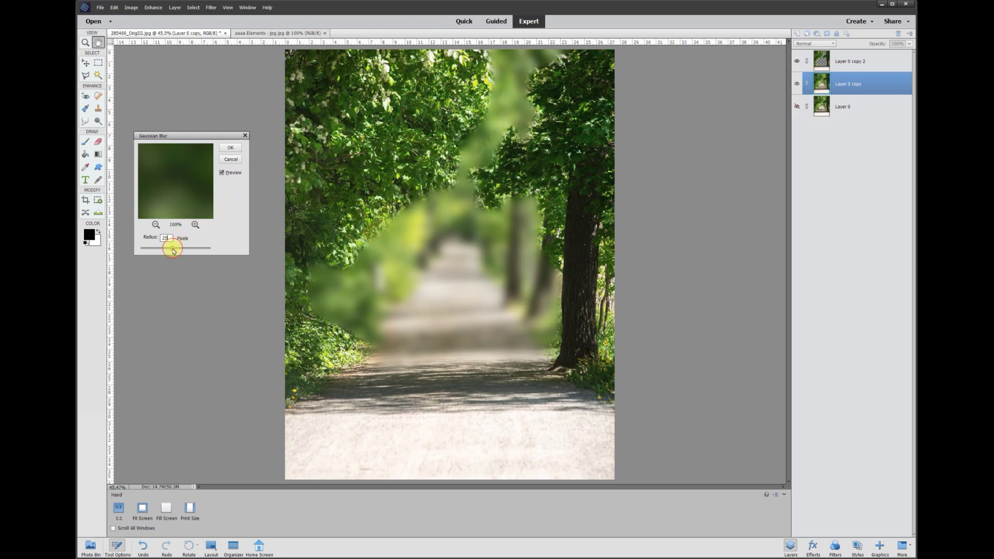
pyautogui.moveTo(192, 254); pyautogui.dragTo(151, 251)
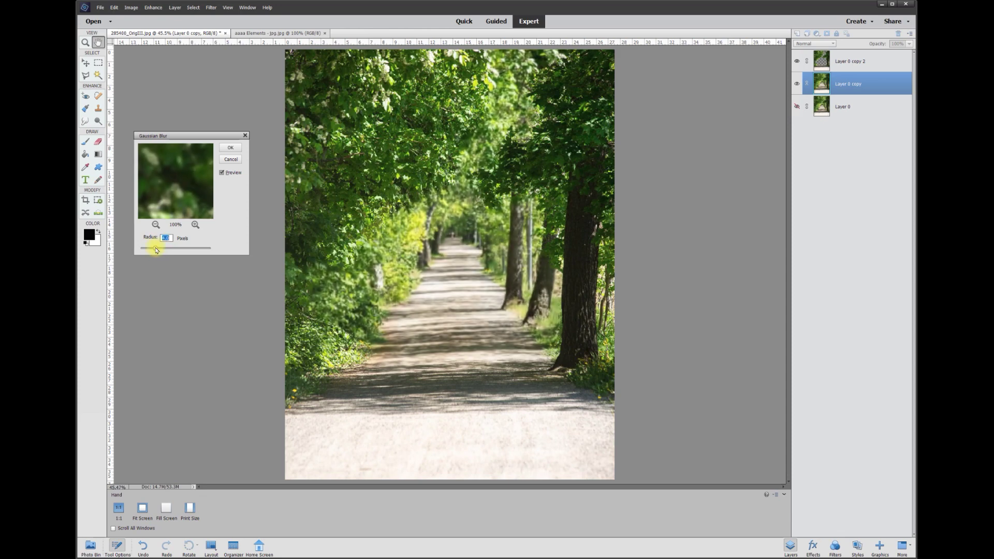
pyautogui.click(166, 237)
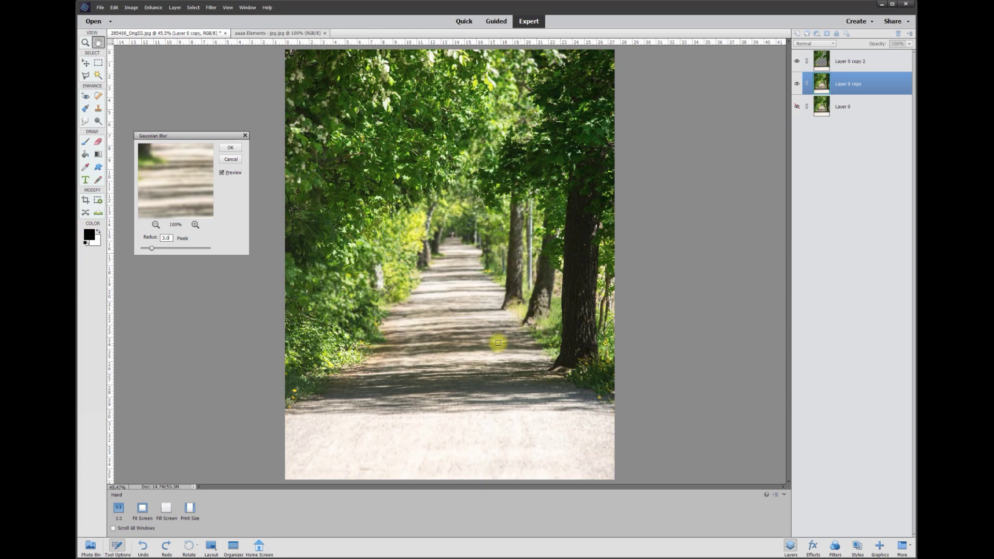
pyautogui.click(222, 174)
pyautogui.click(222, 174)
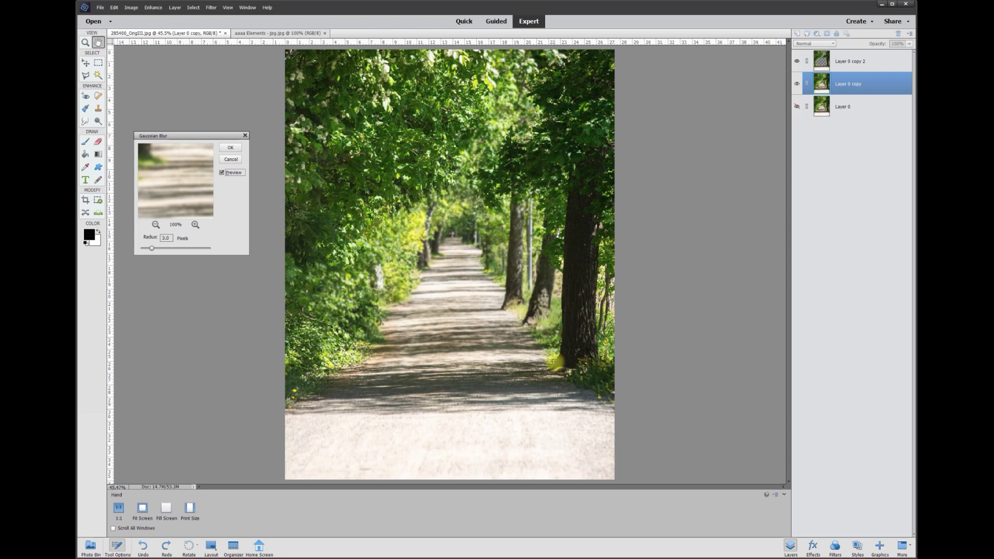
pyautogui.press('Return')
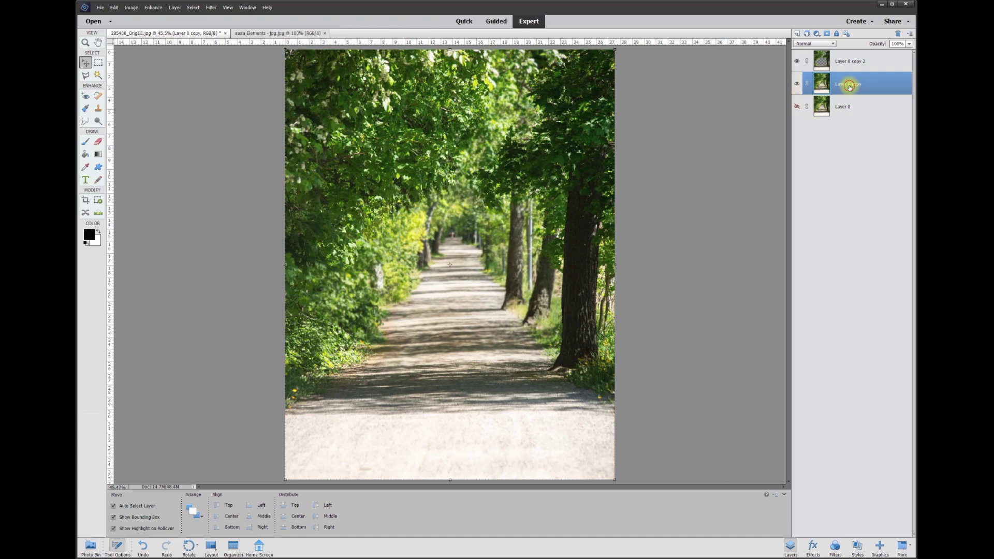
# - Erase the far end of the path and the trees around it on Layer 0 copy with a 100 px Eraser brush
pyautogui.click(98, 141)
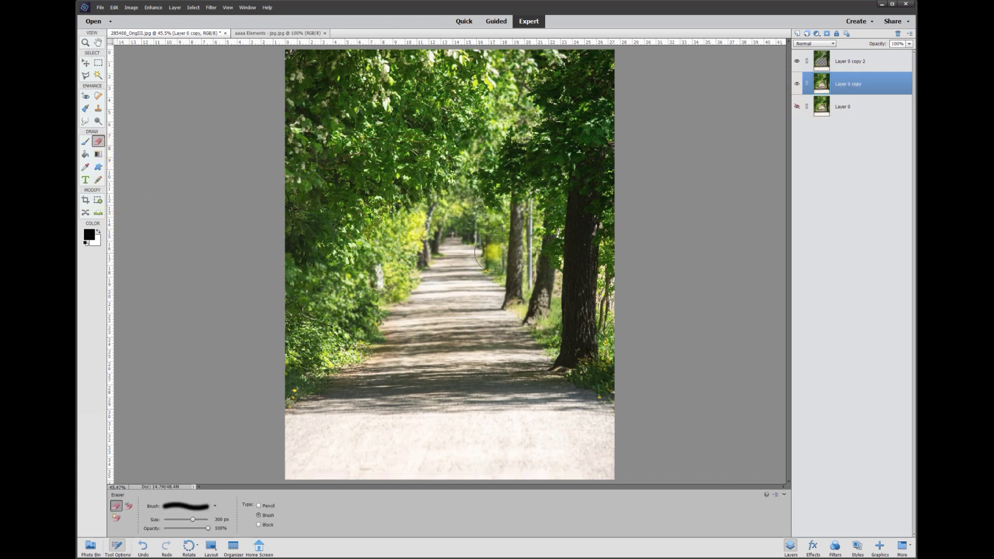
pyautogui.click(220, 519)
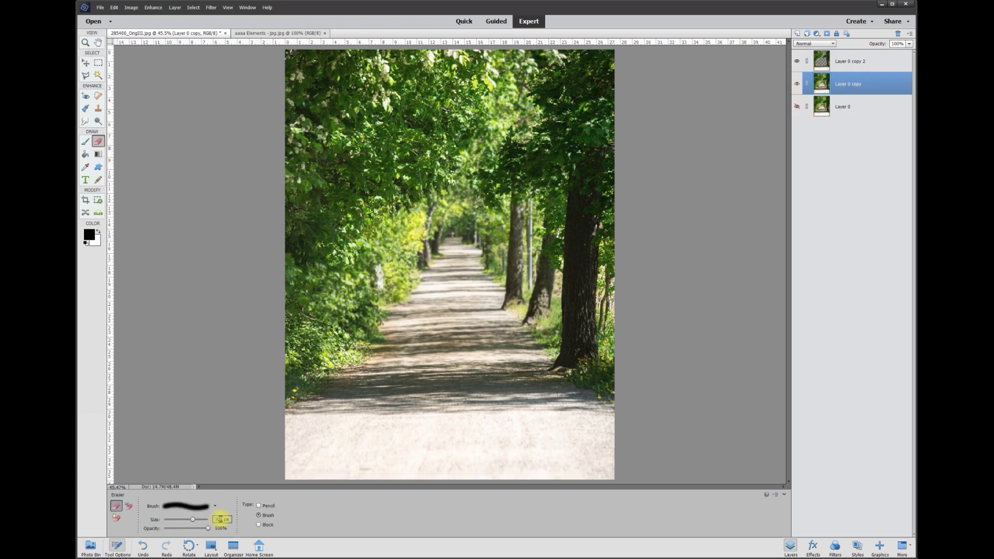
pyautogui.write('100')
pyautogui.press('Return')
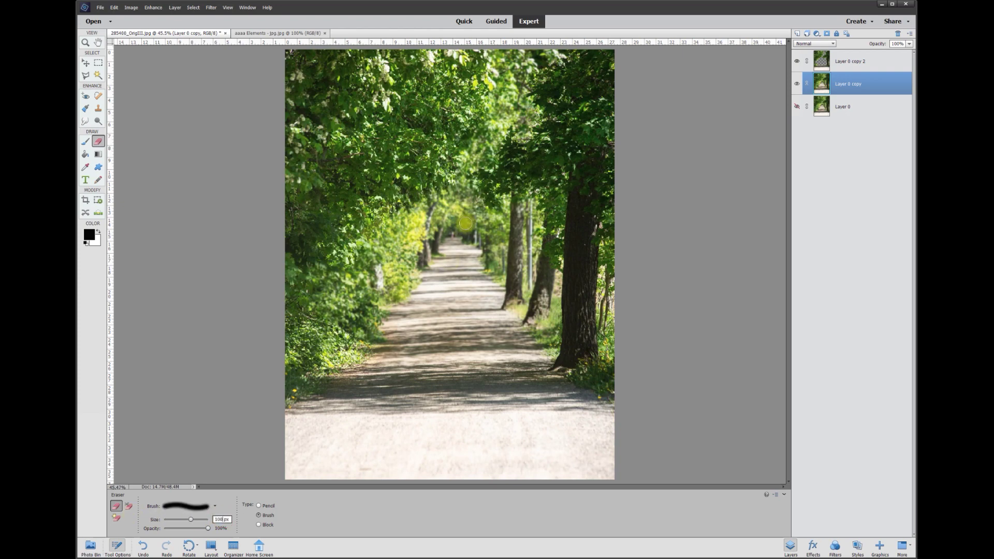
pyautogui.moveTo(462, 210)
pyautogui.mouseDown()
pyautogui.moveTo(437, 253)
pyautogui.moveTo(477, 244)
pyautogui.moveTo(466, 210)
pyautogui.moveTo(446, 224)
pyautogui.moveTo(445, 243)
pyautogui.moveTo(466, 246)
pyautogui.moveTo(458, 227)
pyautogui.moveTo(453, 237)
pyautogui.moveTo(470, 249)
pyautogui.moveTo(452, 236)
pyautogui.mouseUp()
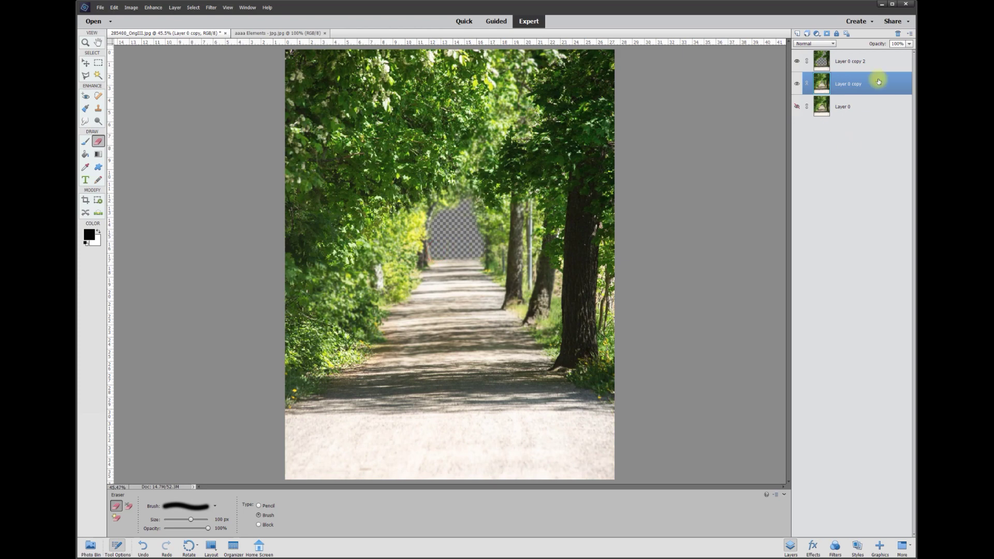
# - Compare the image with Layer 0 shown and hidden, leave that layer visible and make it active
pyautogui.click(796, 106)
pyautogui.click(796, 106)
pyautogui.click(798, 106)
pyautogui.click(855, 109)
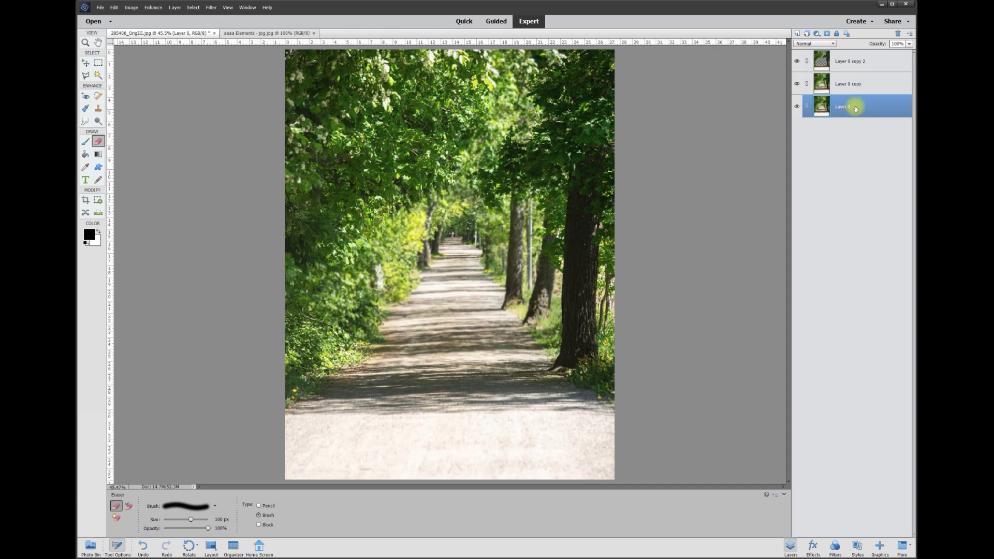
# - Apply a Gaussian Blur with a 3.0 pixel radius to Layer 0
pyautogui.click(212, 7)
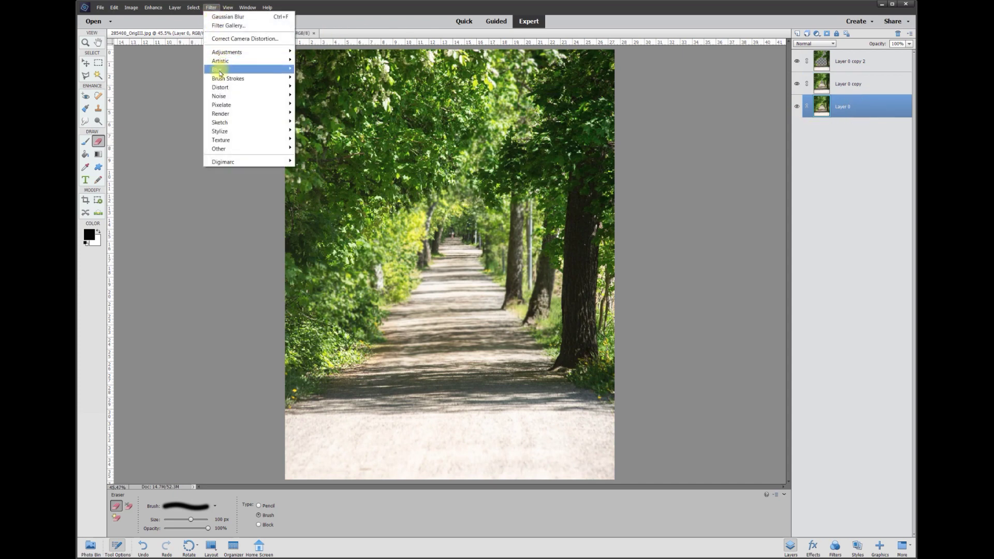
pyautogui.moveTo(222, 71)
pyautogui.click(321, 98)
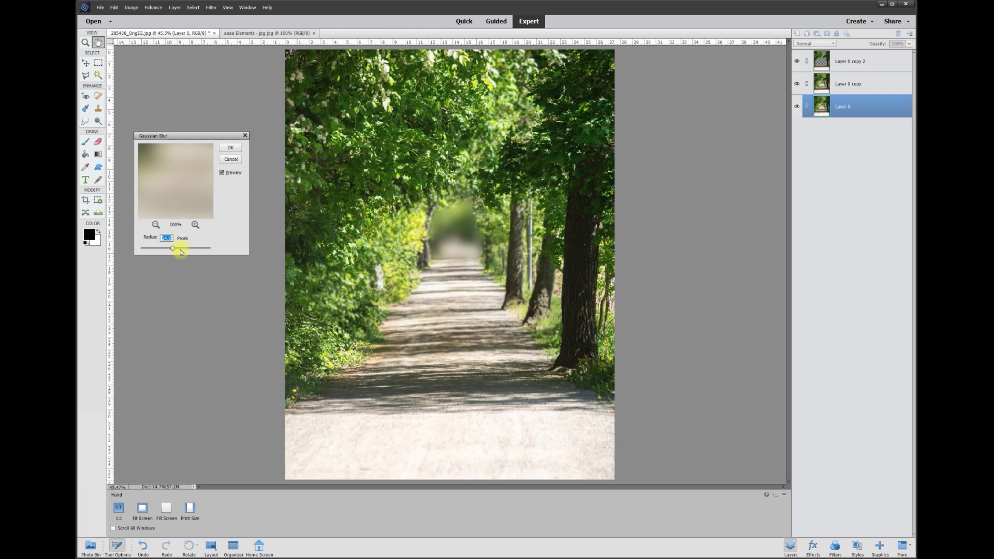
pyautogui.moveTo(173, 250); pyautogui.dragTo(155, 250)
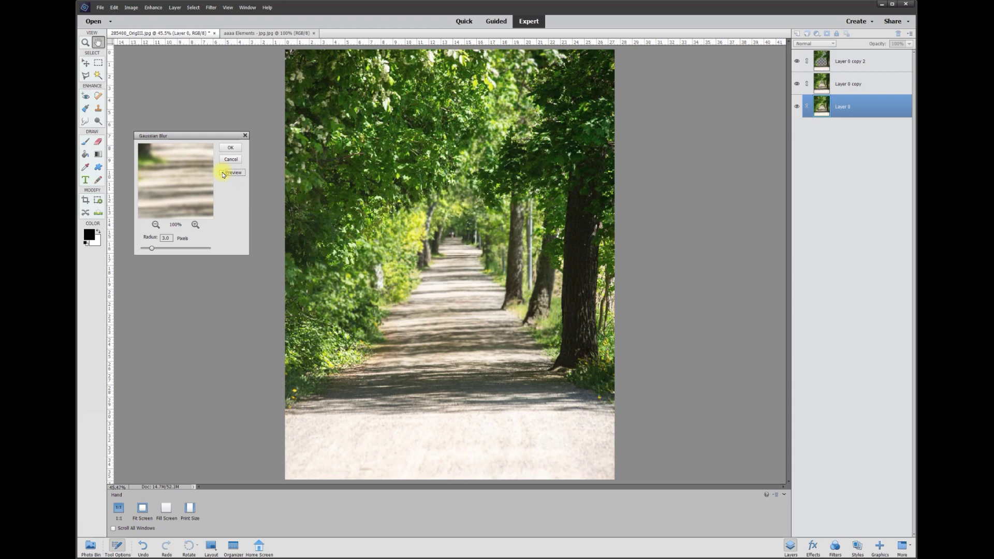
pyautogui.click(231, 148)
# - Create a new empty layer and move it to the top of the layer stack
pyautogui.press('e')
pyautogui.scroll(-1, 505, 207)
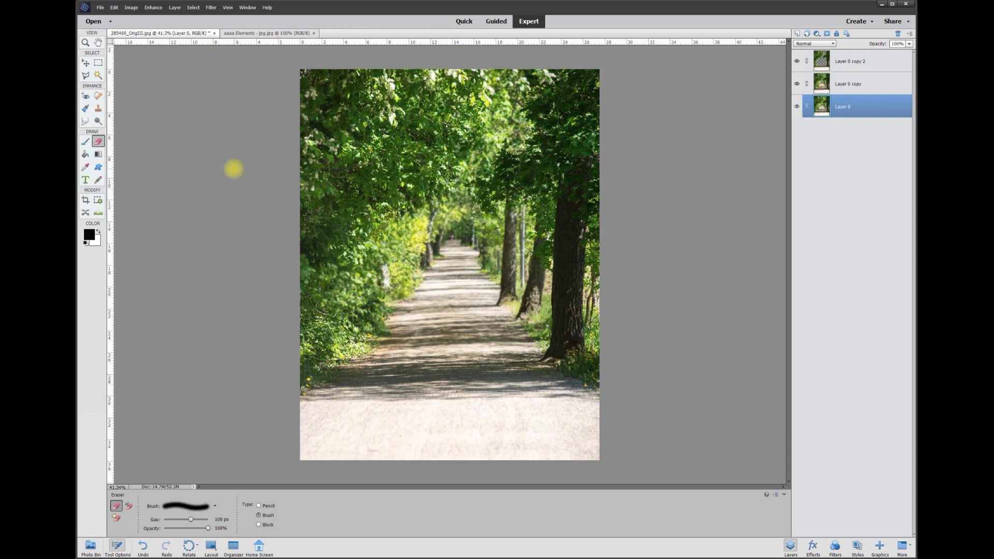
pyautogui.click(797, 34)
pyautogui.moveTo(852, 106); pyautogui.dragTo(853, 51)
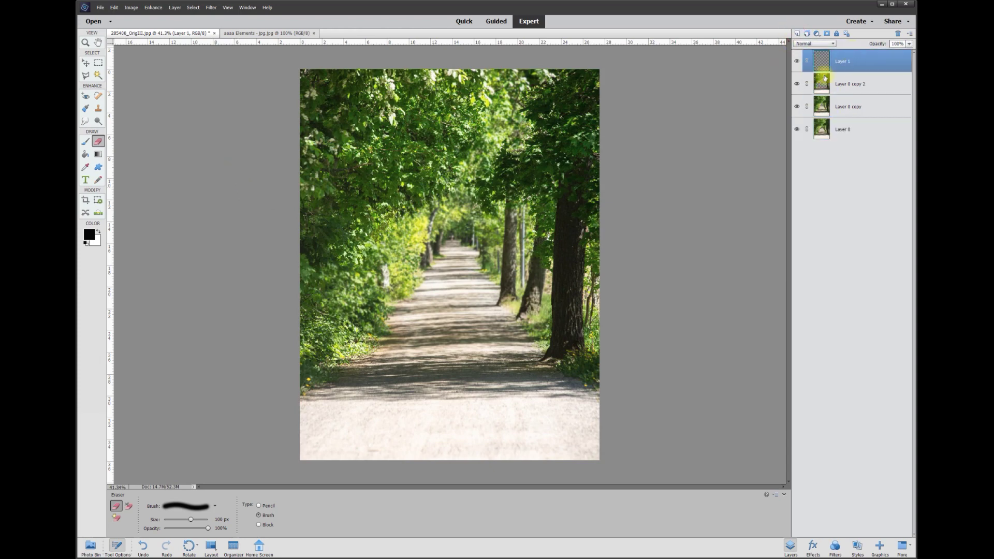
# - Keep black as the foreground colour and paint over the distant end of the path on Layer 1 with a soft 2000 px brush
pyautogui.click(85, 166)
pyautogui.click(89, 234)
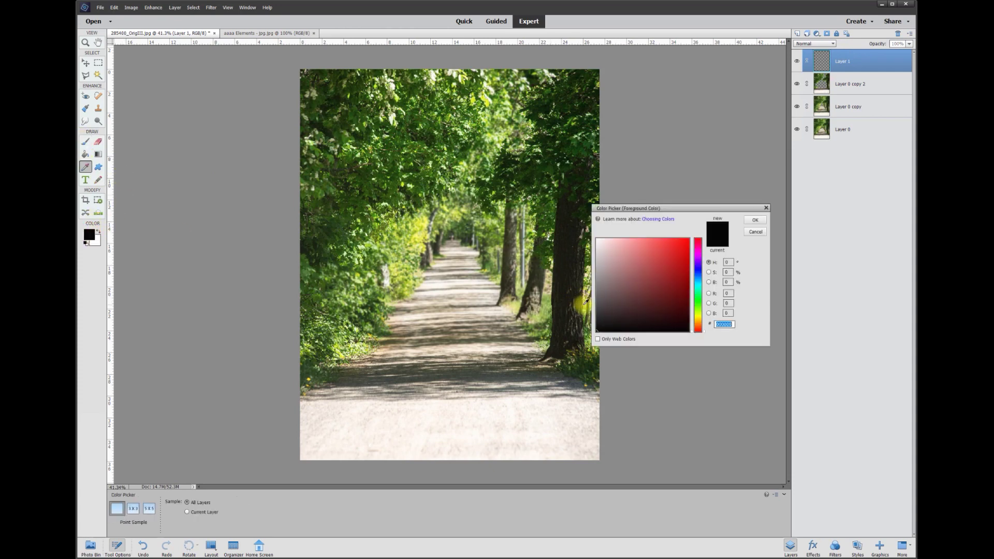
pyautogui.click(756, 221)
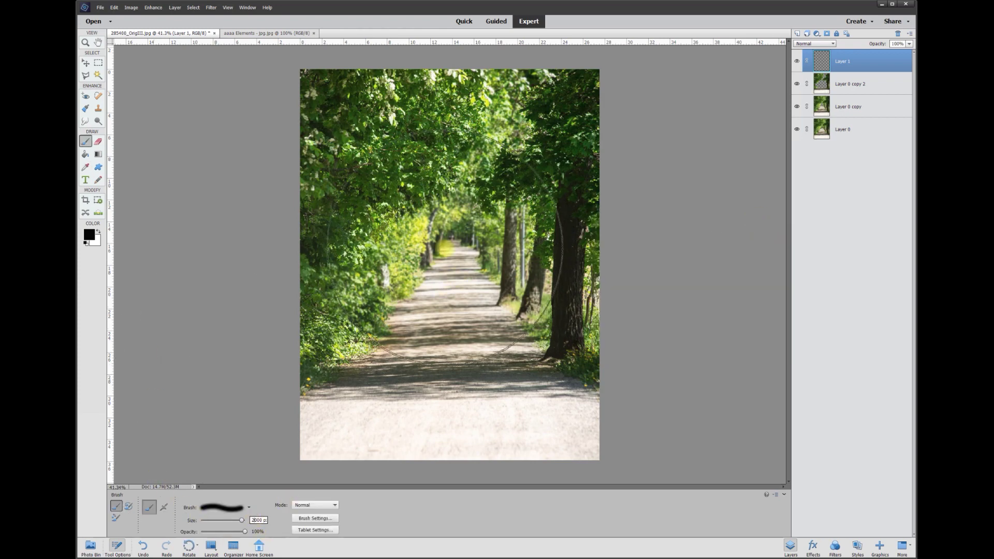
pyautogui.moveTo(461, 245)
pyautogui.mouseDown()
pyautogui.moveTo(453, 325)
pyautogui.moveTo(519, 169)
pyautogui.mouseUp()
# - Lower the opacity of the black painted Layer 1 to 30%
pyautogui.click(85, 63)
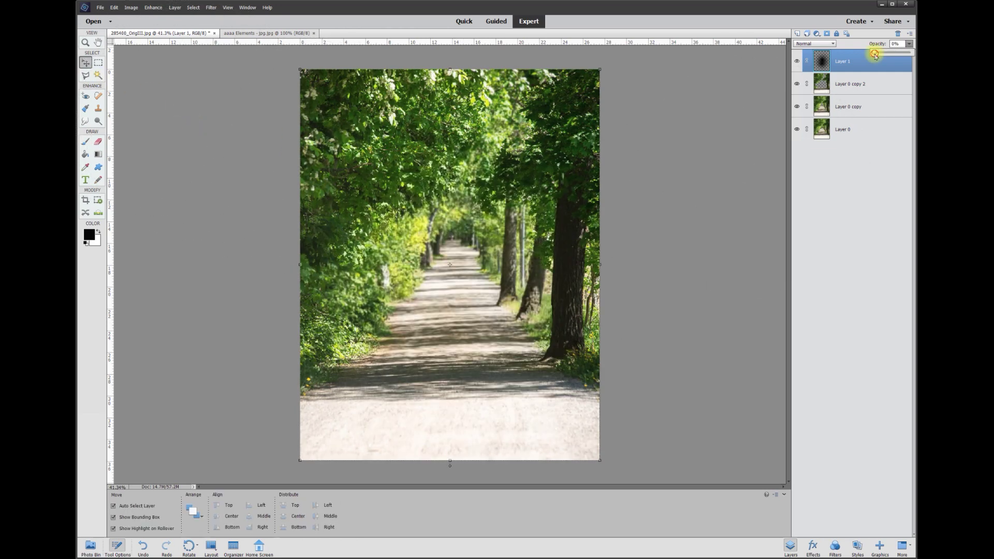
pyautogui.moveTo(876, 53); pyautogui.dragTo(885, 56)
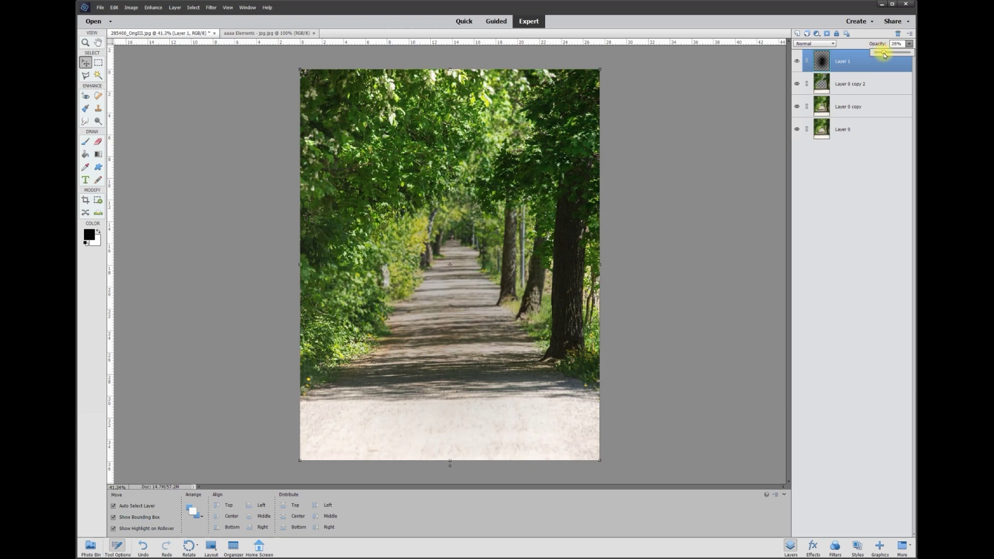
pyautogui.click(897, 43)
pyautogui.write('30')
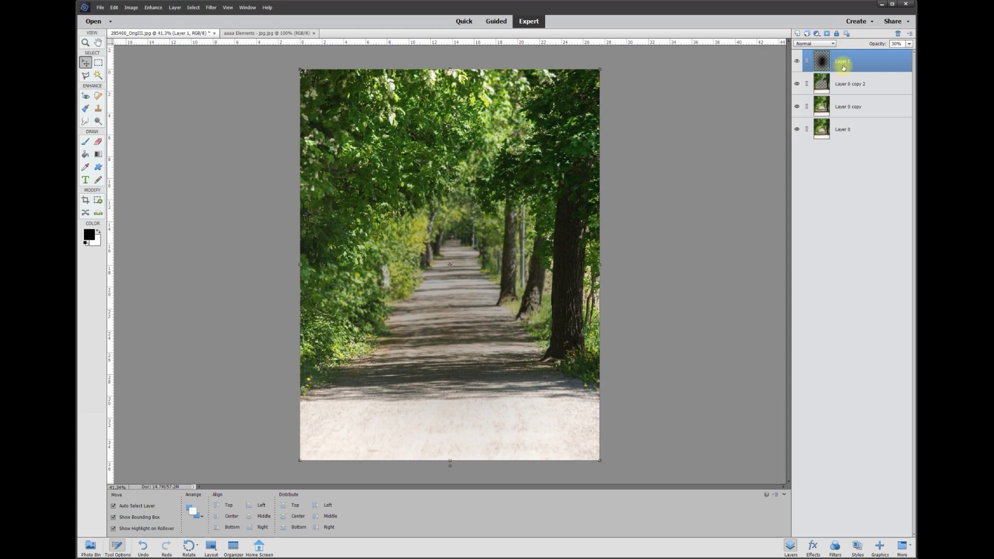
# - Compare the photo with Layer 1 hidden and shown, then move Layer 1 directly below Layer 0 copy 2
pyautogui.click(800, 63)
pyautogui.click(800, 62)
pyautogui.moveTo(851, 61); pyautogui.dragTo(851, 97)
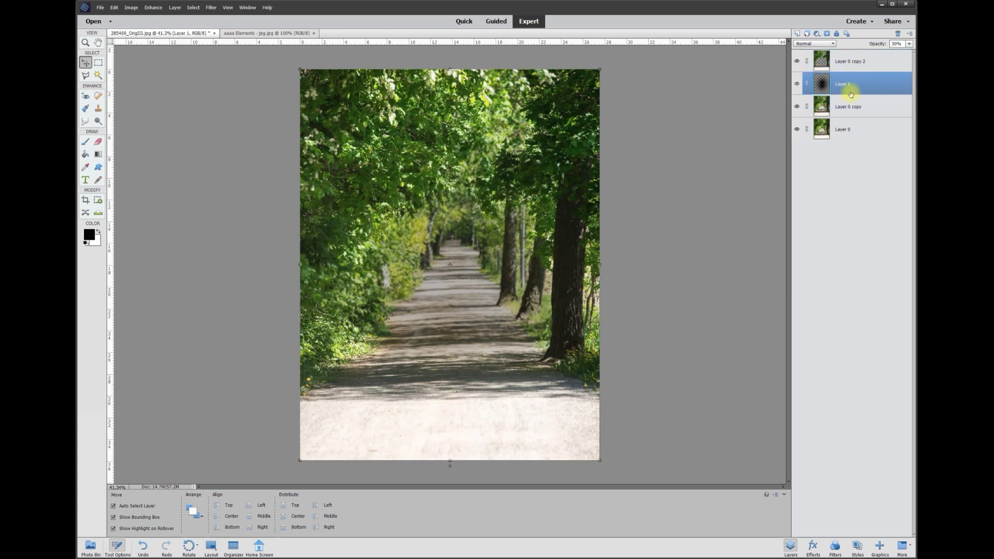